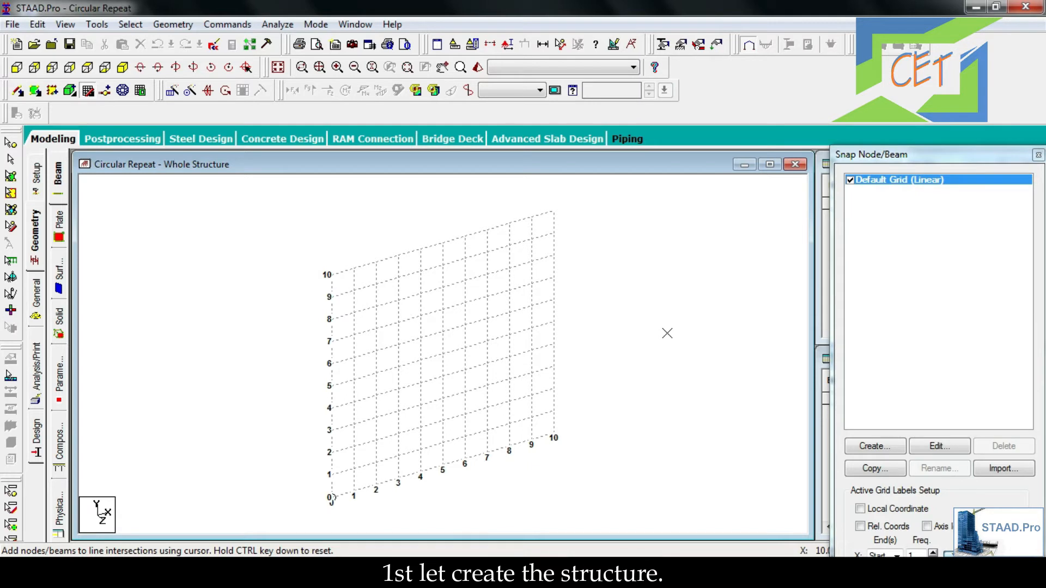
Draw a portal frame of three beams through grid points (3, 0), (3, 4), (7, 4) and (7, 0)
{"action": "left_click", "coordinate": [399, 478]}
{"action": "left_click", "coordinate": [399, 389]}
{"action": "left_click", "coordinate": [487, 363]}
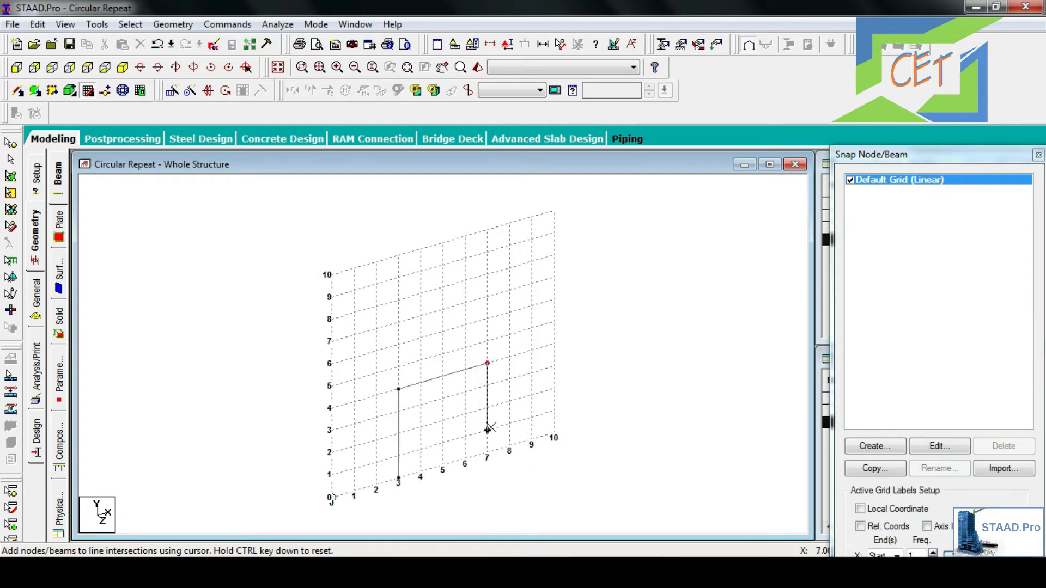
{"action": "left_click", "coordinate": [487, 453]}
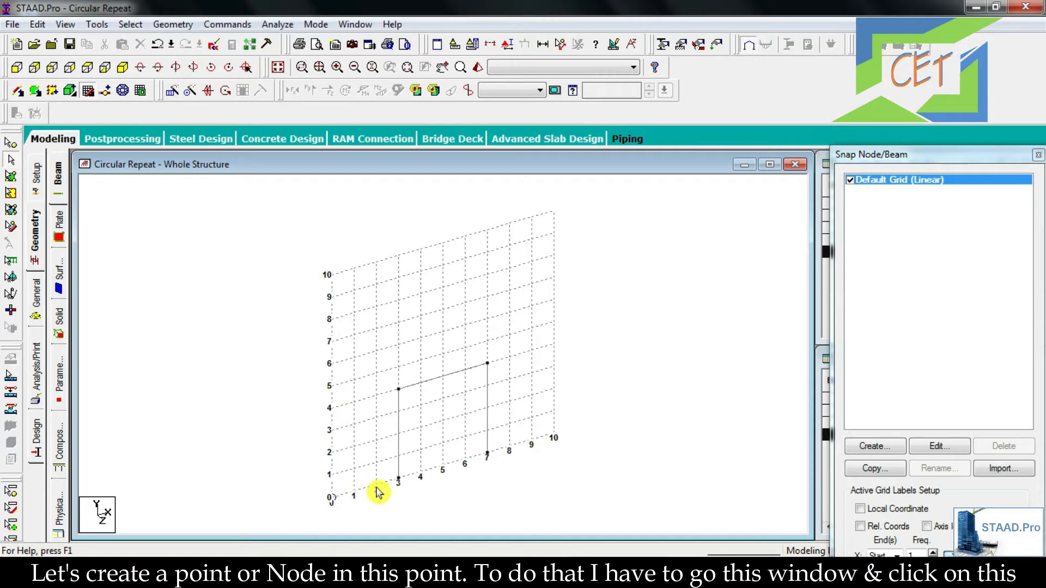
Add a standalone node at grid point (2, 0) beside the frame and hide the default grid
{"action": "left_click_drag", "start_coordinate": [942, 155], "coordinate": [950, 15]}
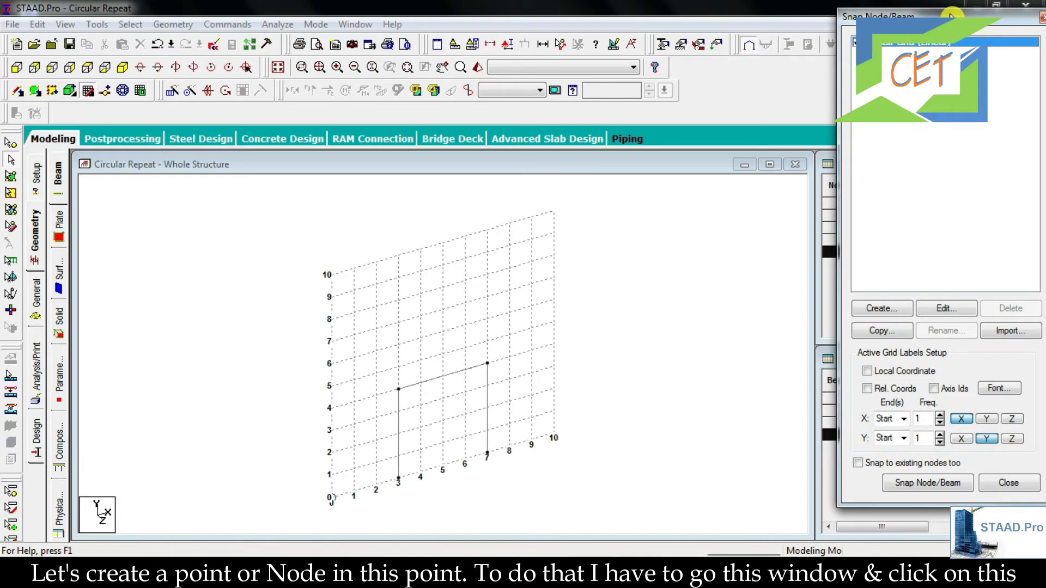
{"action": "left_click", "coordinate": [910, 483]}
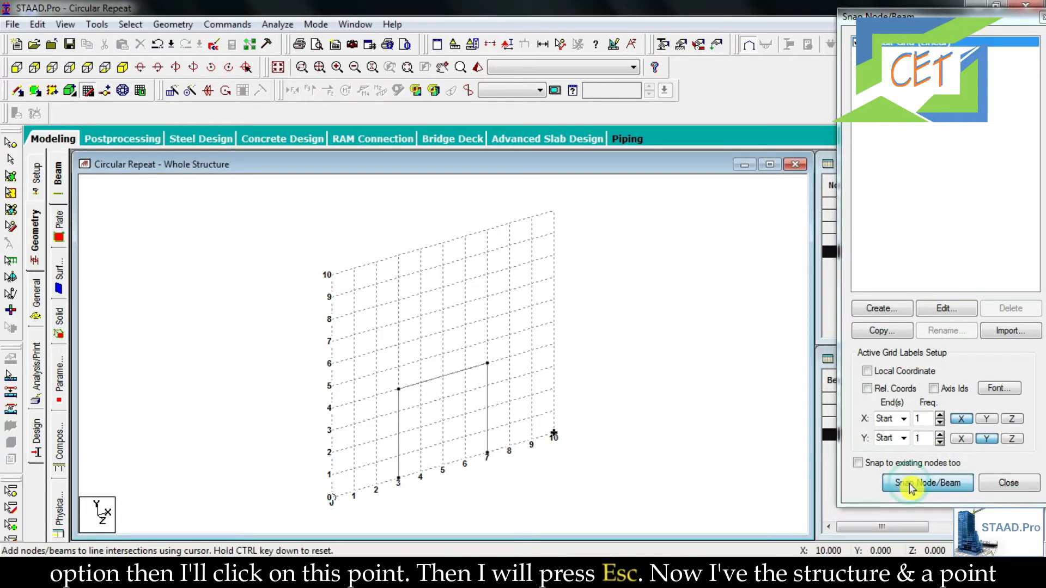
{"action": "left_click", "coordinate": [375, 486]}
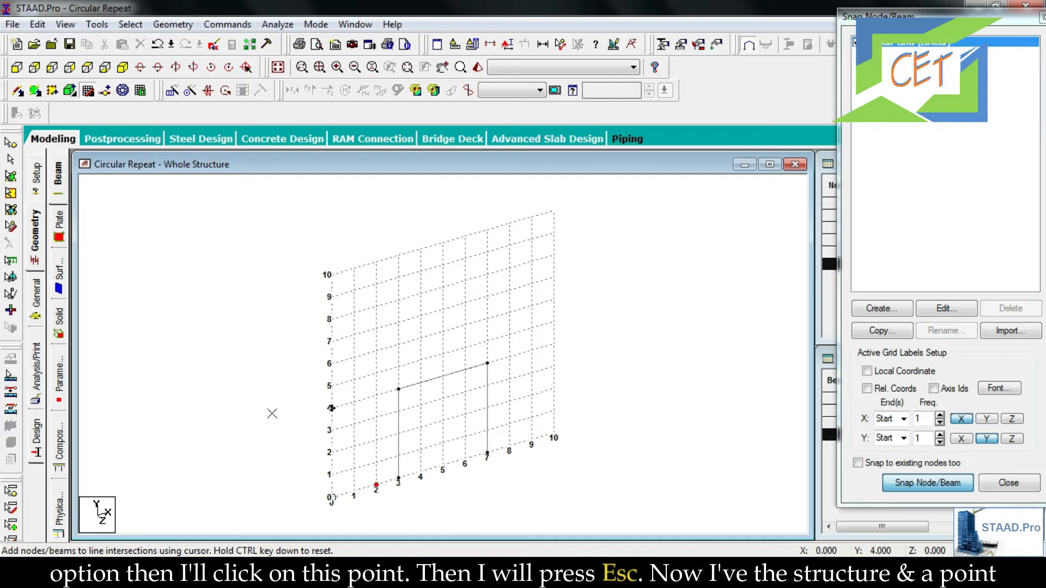
{"action": "key", "text": "Escape"}
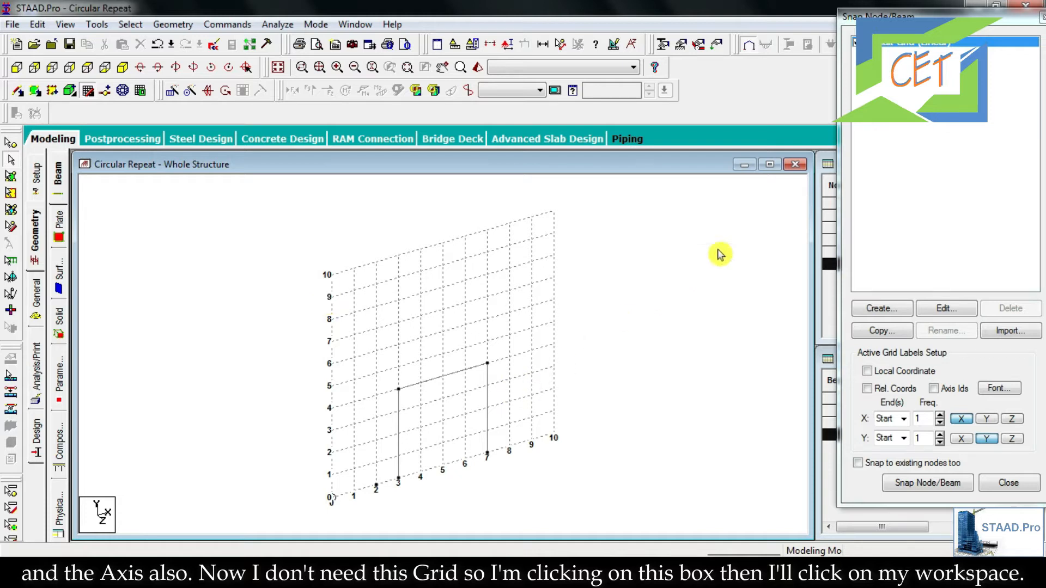
{"action": "left_click", "coordinate": [853, 43]}
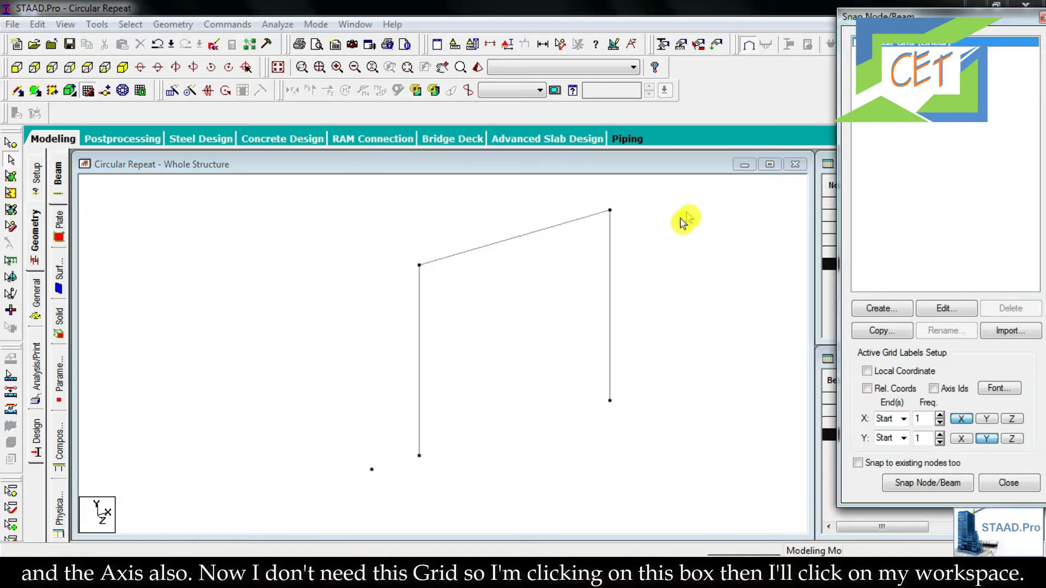
{"action": "left_click", "coordinate": [666, 240]}
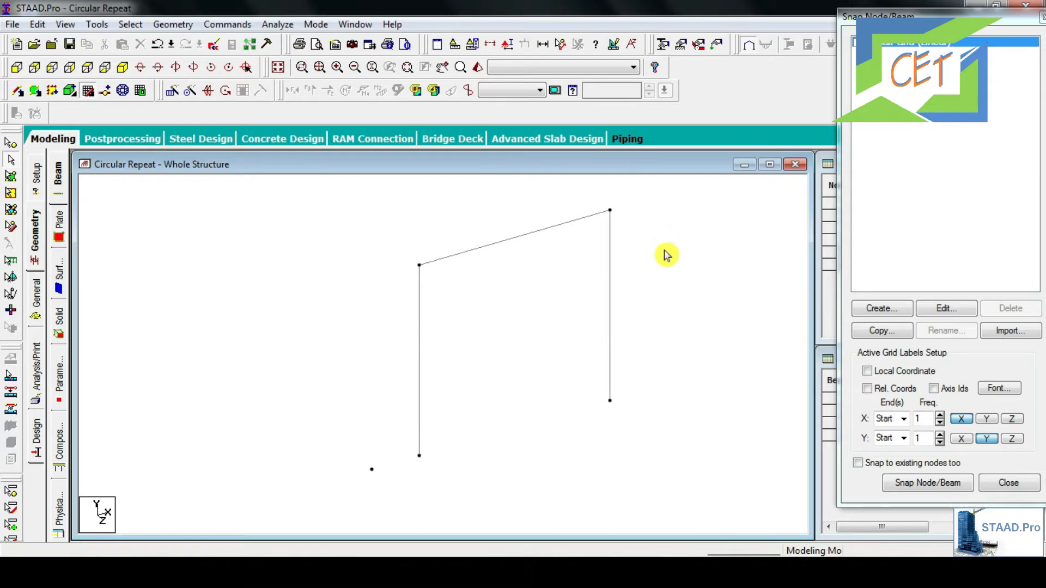
Select all three frame beams and set up a Circular Repeat with Y as the axis of rotation
{"action": "left_click_drag", "start_coordinate": [675, 477], "coordinate": [404, 202]}
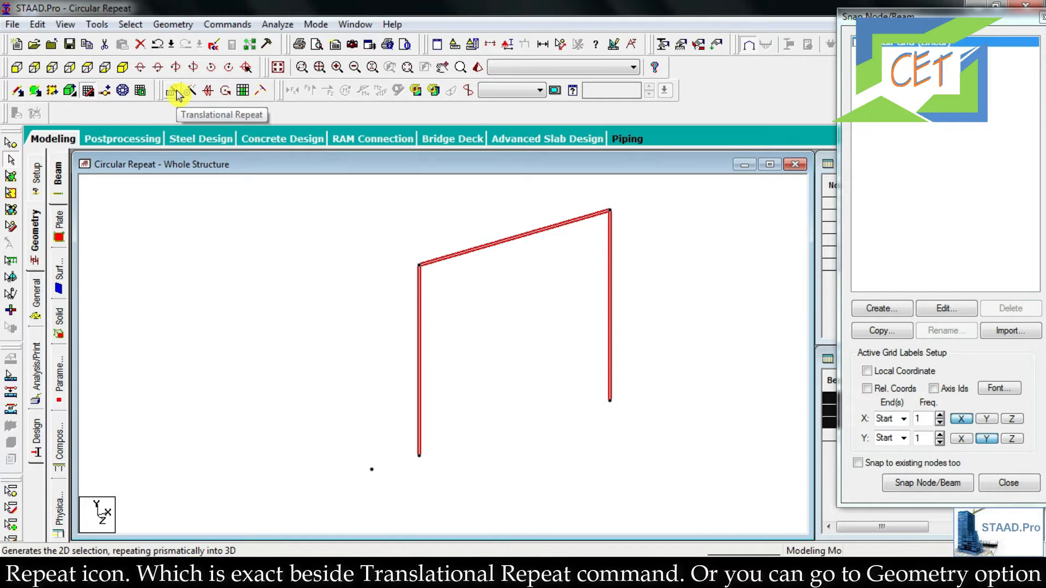
{"action": "left_click", "coordinate": [172, 25]}
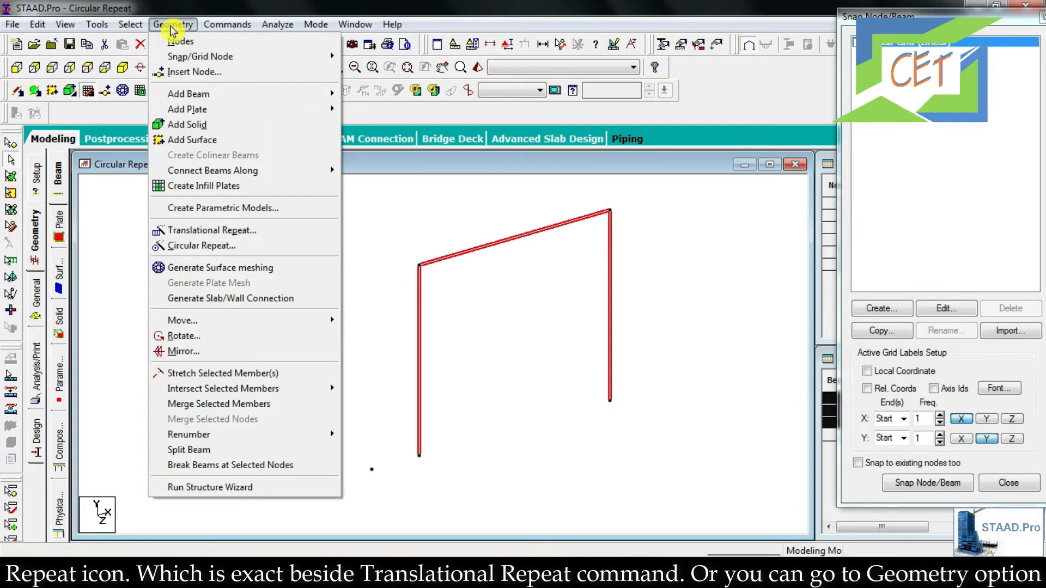
{"action": "left_click", "coordinate": [202, 246]}
{"action": "left_click", "coordinate": [465, 181]}
{"action": "left_click_drag", "start_coordinate": [497, 187], "coordinate": [797, 153]}
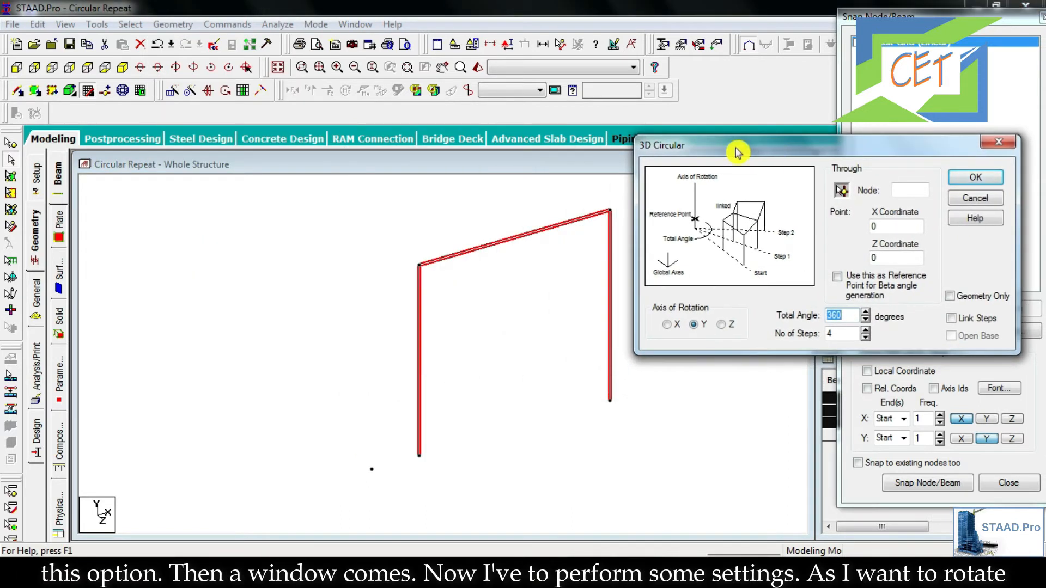
{"action": "left_click", "coordinate": [696, 324]}
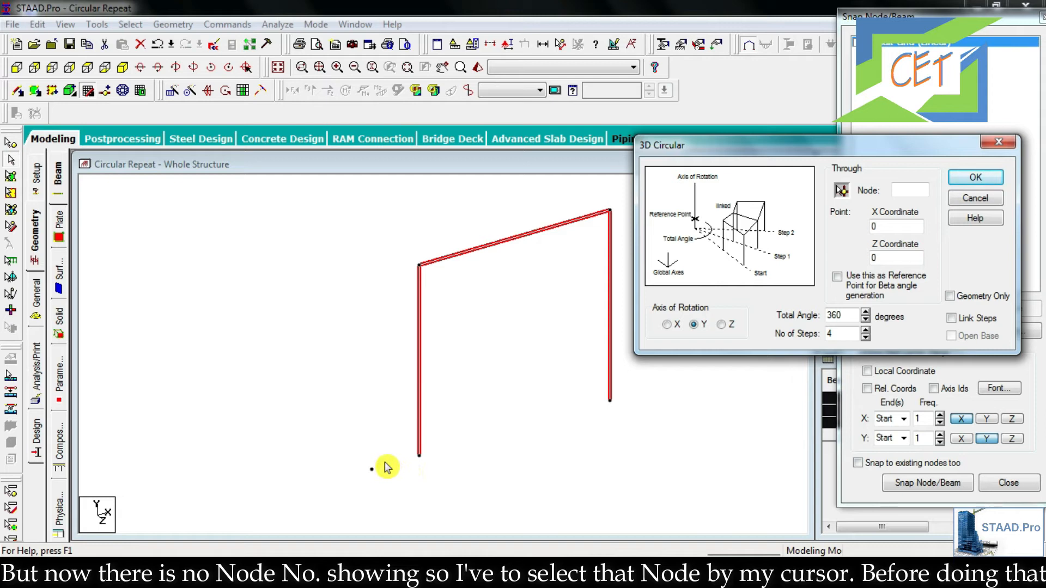
Pick the standalone node beside the frame as the rotation reference point and set the number of steps to 20
{"action": "left_click", "coordinate": [844, 194]}
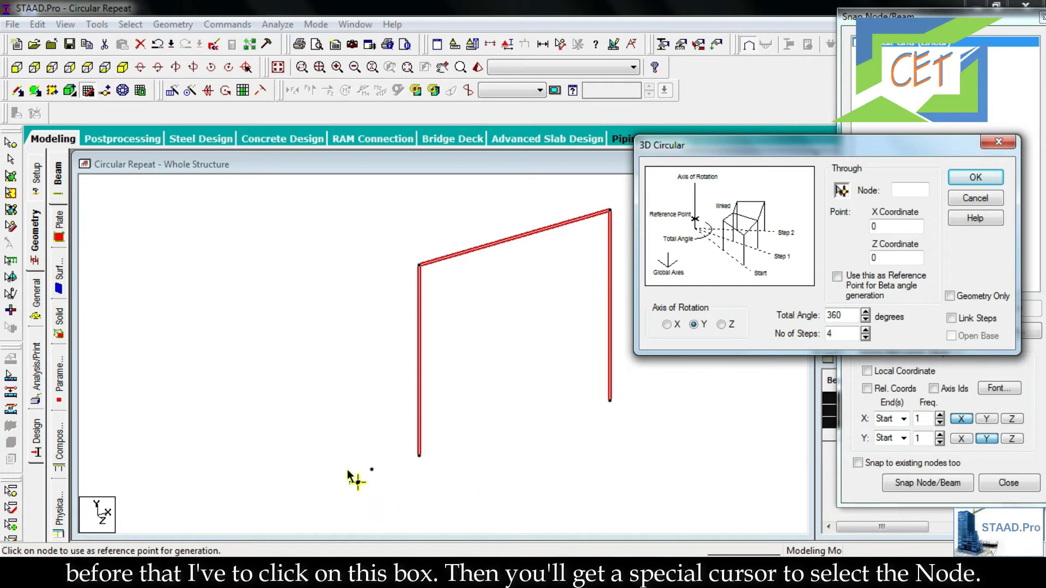
{"action": "left_click", "coordinate": [373, 470]}
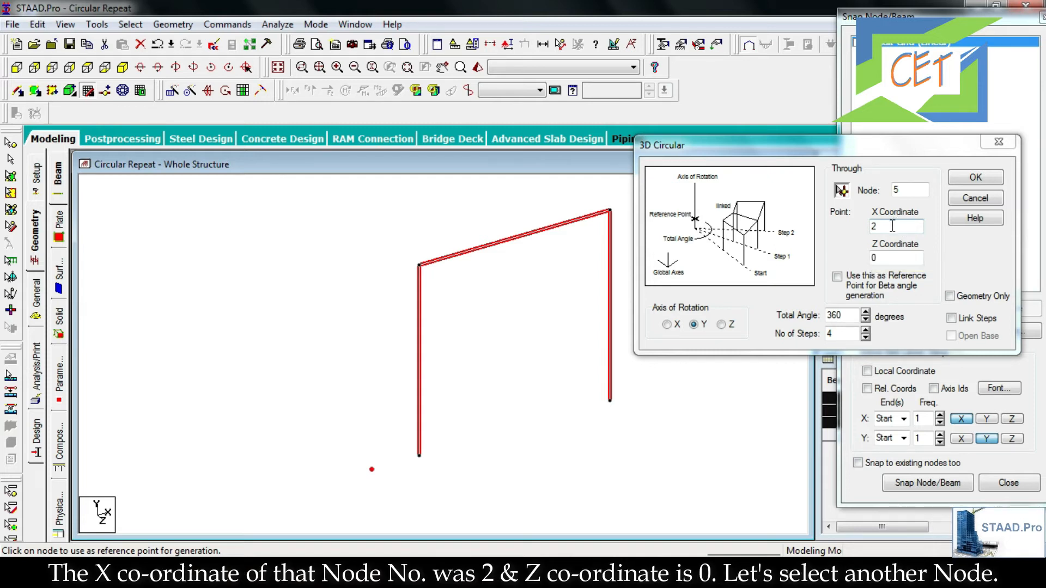
{"action": "left_click", "coordinate": [890, 256]}
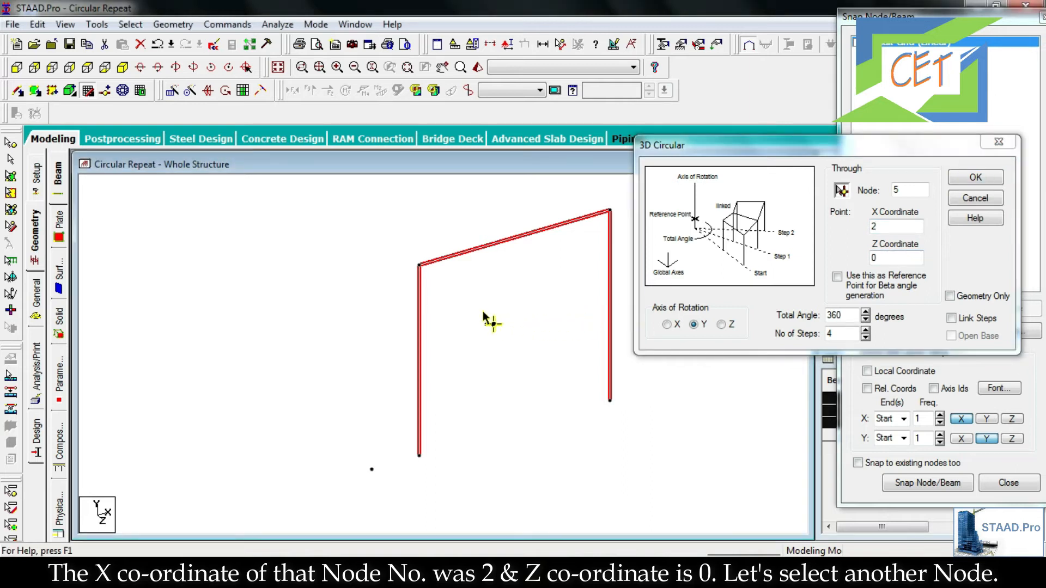
{"action": "left_click", "coordinate": [419, 265]}
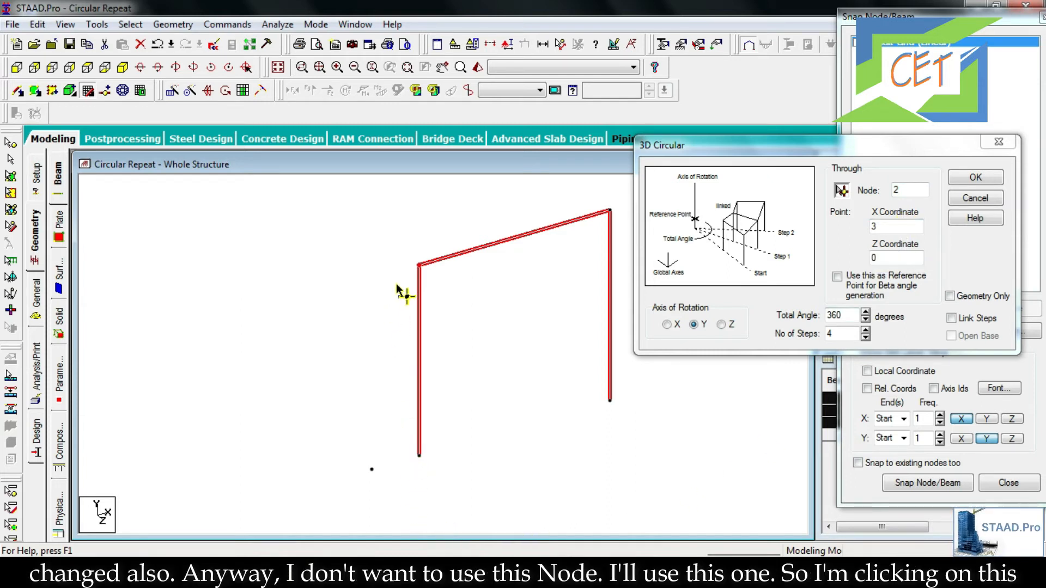
{"action": "left_click", "coordinate": [372, 471]}
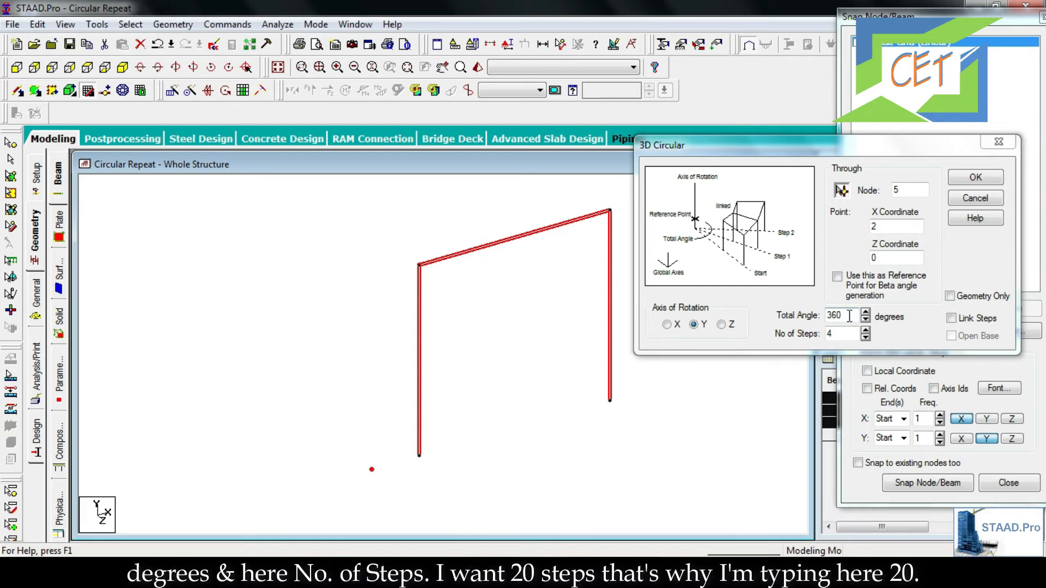
{"action": "double_click", "coordinate": [824, 334]}
{"action": "type", "text": "20"}
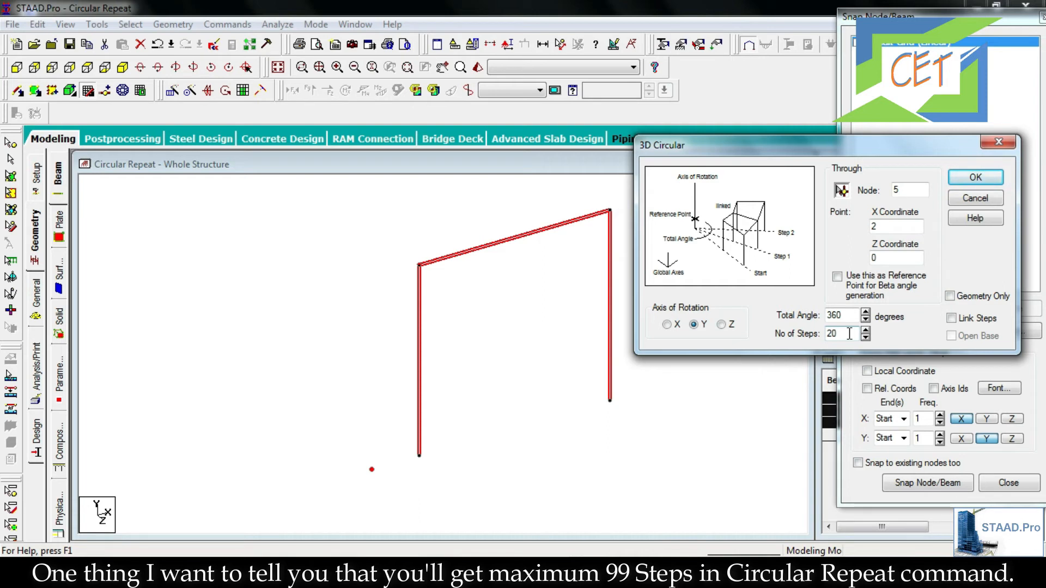
Try raising the number of steps to 99 and set it back to 20
{"action": "left_click_drag", "start_coordinate": [849, 334], "coordinate": [811, 334]}
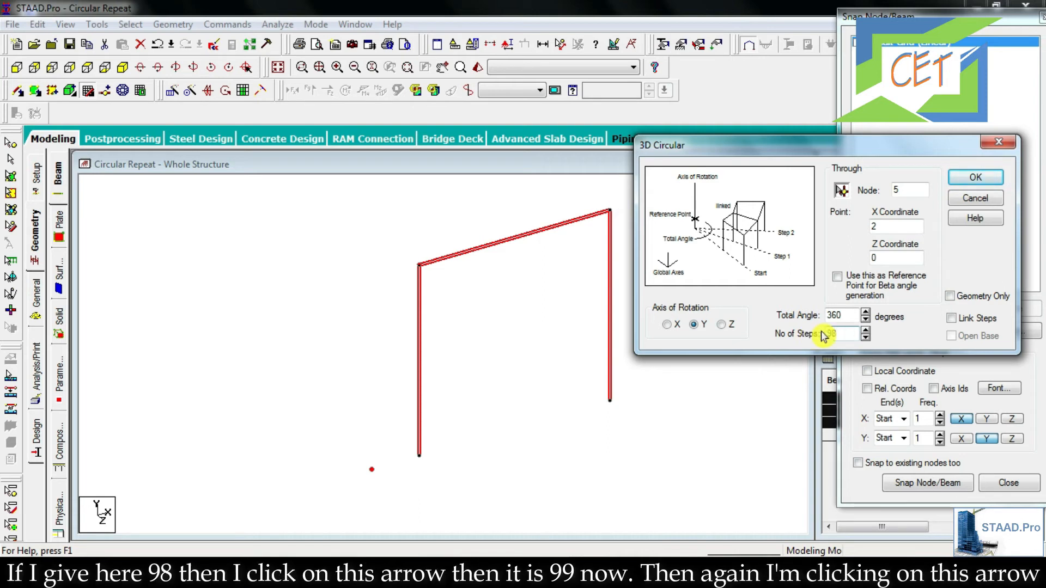
{"action": "left_click", "coordinate": [866, 330]}
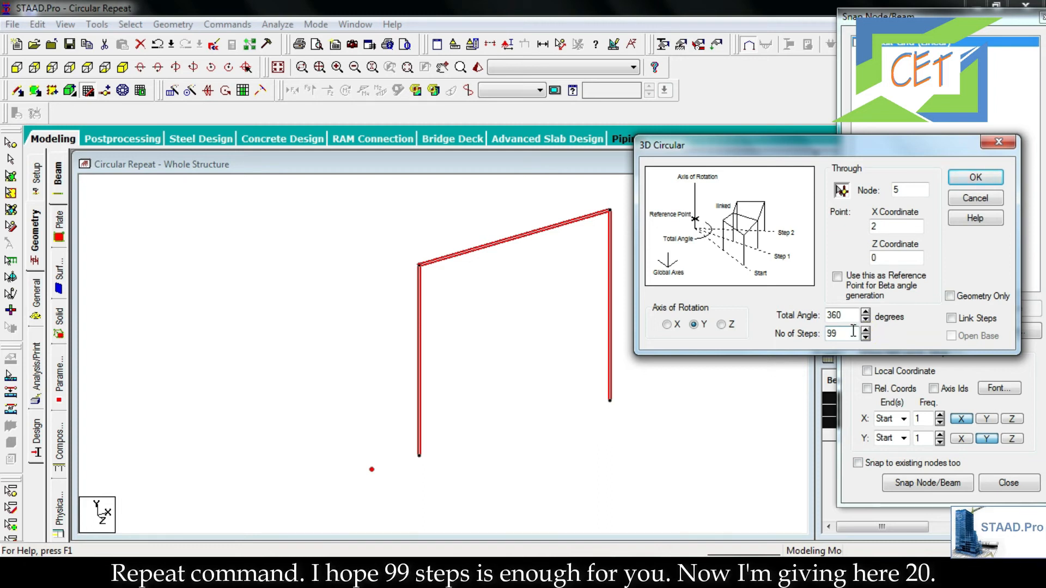
{"action": "double_click", "coordinate": [833, 334]}
{"action": "type", "text": "20"}
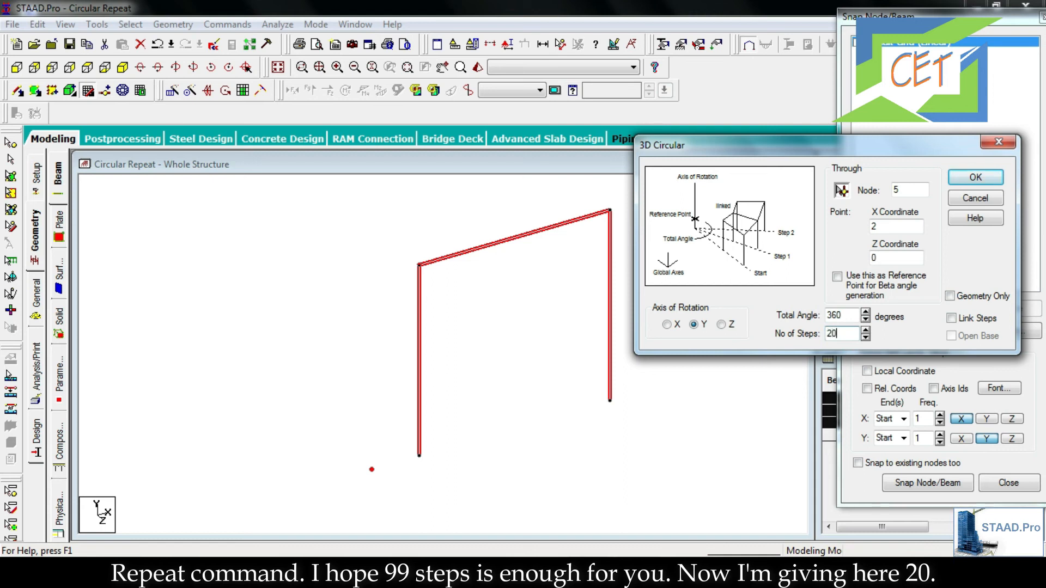
Enable linked steps with an open base, generate the circular repeat of the frame, and clear the selection
{"action": "left_click", "coordinate": [956, 322]}
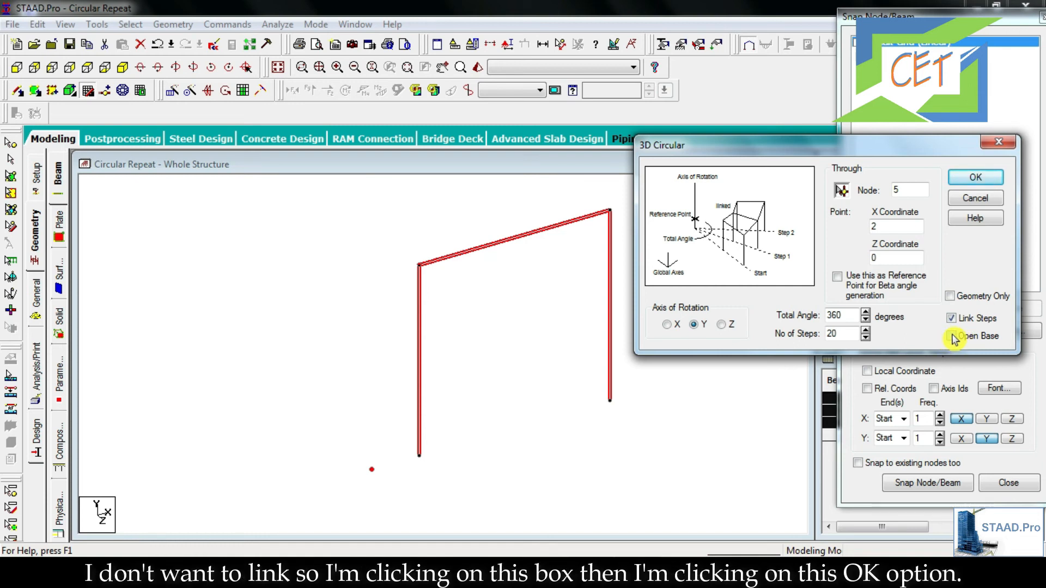
{"action": "left_click", "coordinate": [951, 335]}
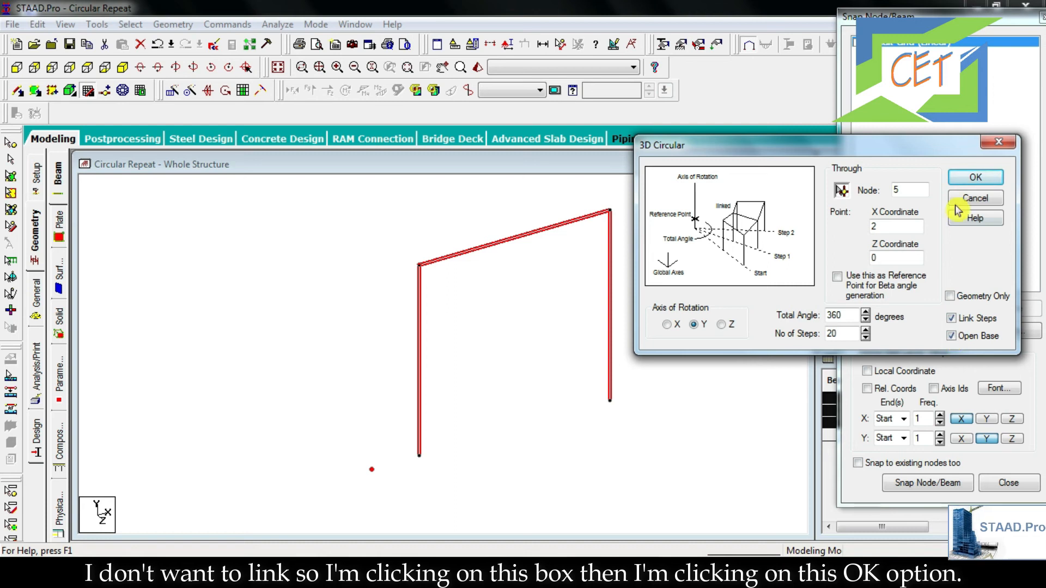
{"action": "left_click", "coordinate": [963, 180]}
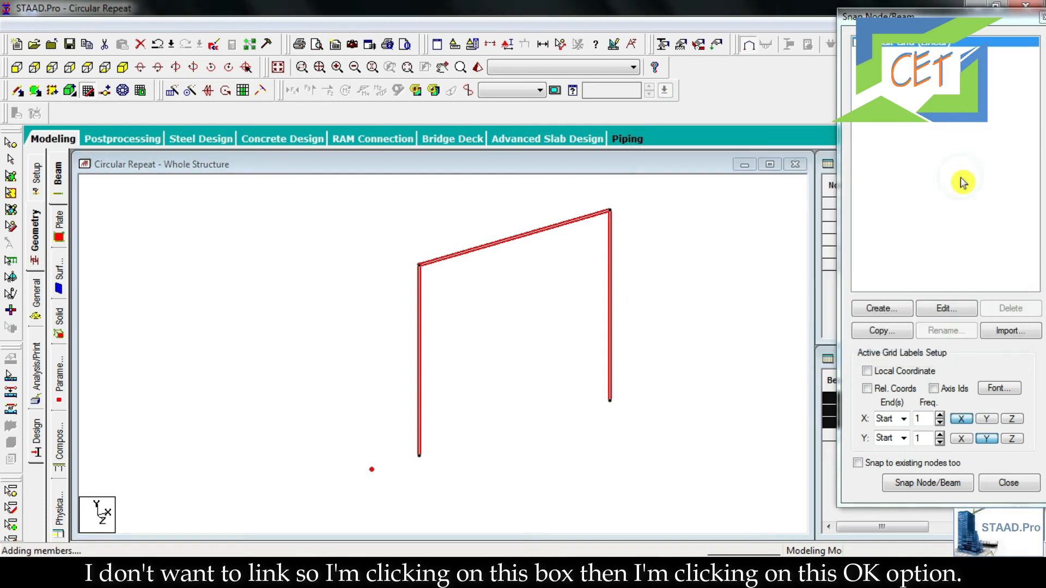
{"action": "left_click", "coordinate": [704, 280]}
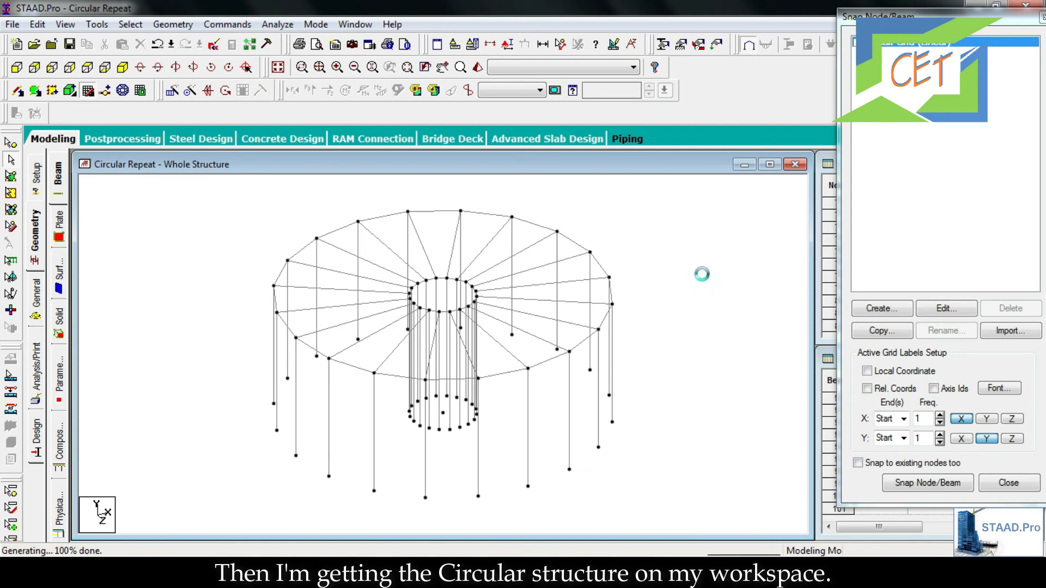
Examine the generated circular structure from different viewing angles
{"action": "key", "text": "Up"}
{"action": "key", "text": "Up"}
{"action": "key", "text": "Up"}
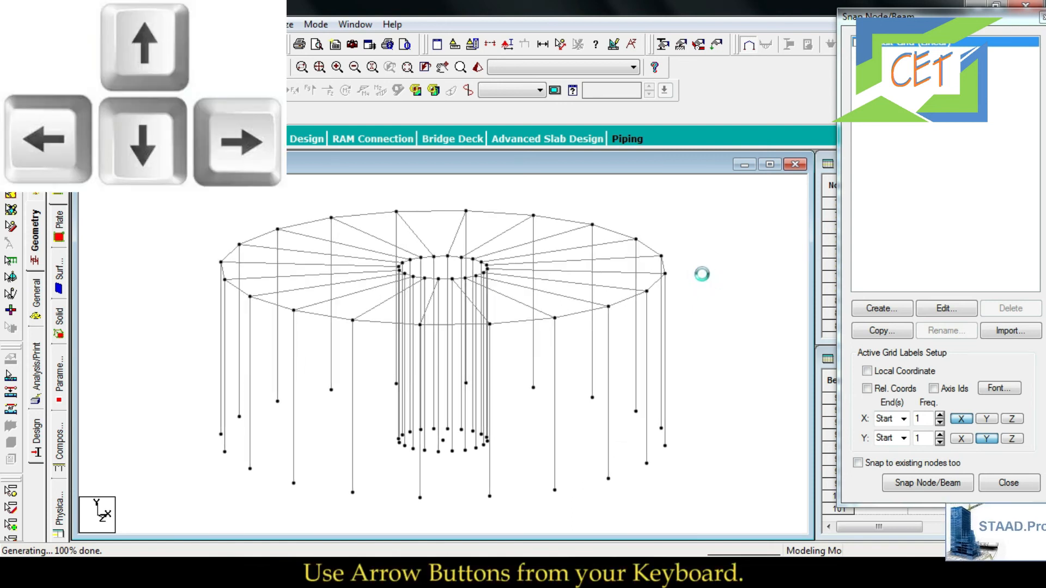
{"action": "key", "text": "Down"}
{"action": "key", "text": "Down"}
{"action": "key", "text": "Down"}
{"action": "key", "text": "Down"}
{"action": "key", "text": "Down"}
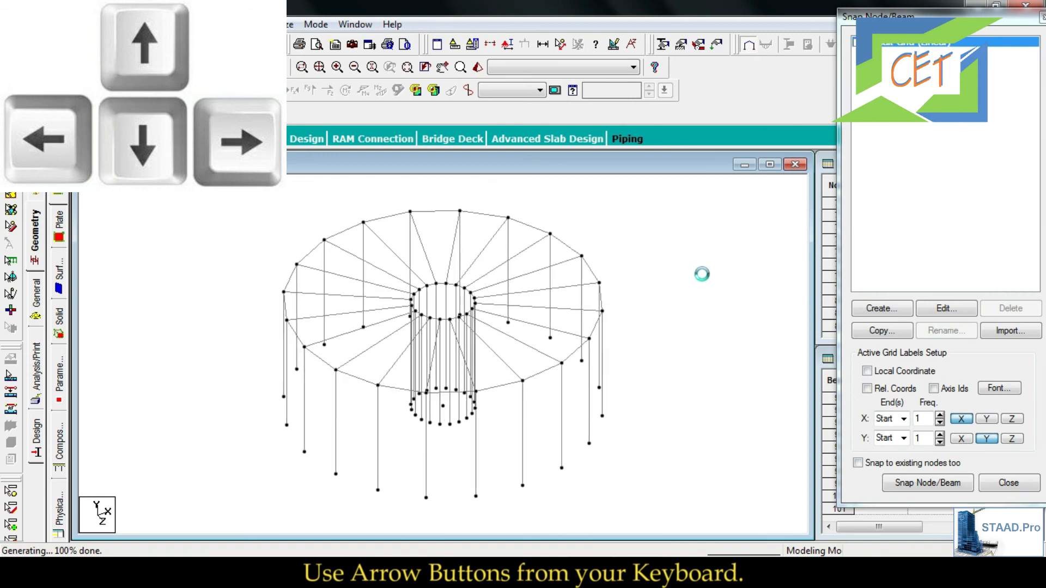
{"action": "key", "text": "Right"}
{"action": "key", "text": "Right"}
{"action": "key", "text": "Right"}
{"action": "key", "text": "Right"}
{"action": "key", "text": "Right"}
{"action": "key", "text": "Right"}
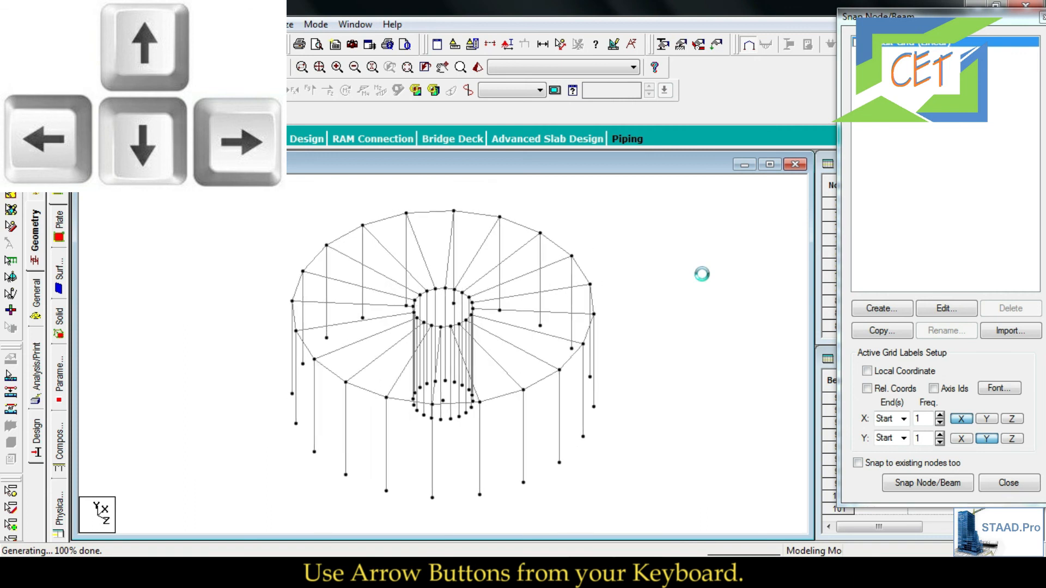
{"action": "key", "text": "Up"}
{"action": "key", "text": "Up"}
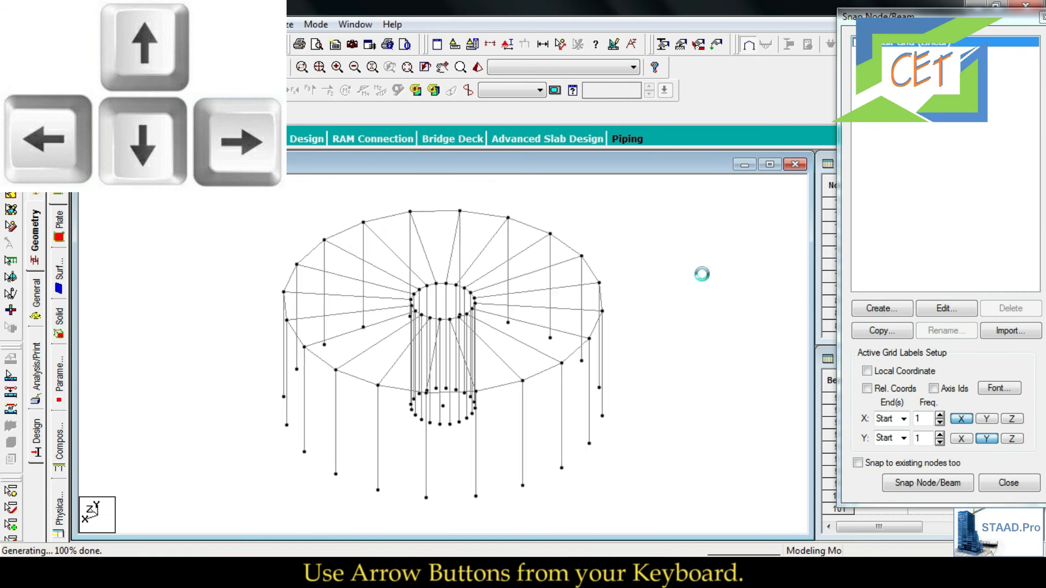
{"action": "key", "text": "Down"}
{"action": "key", "text": "Down"}
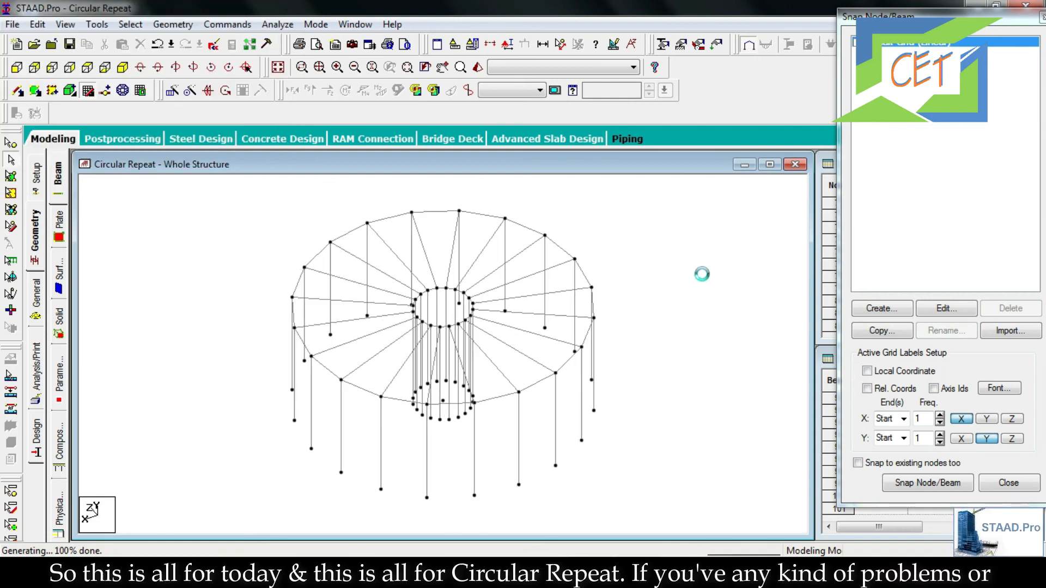